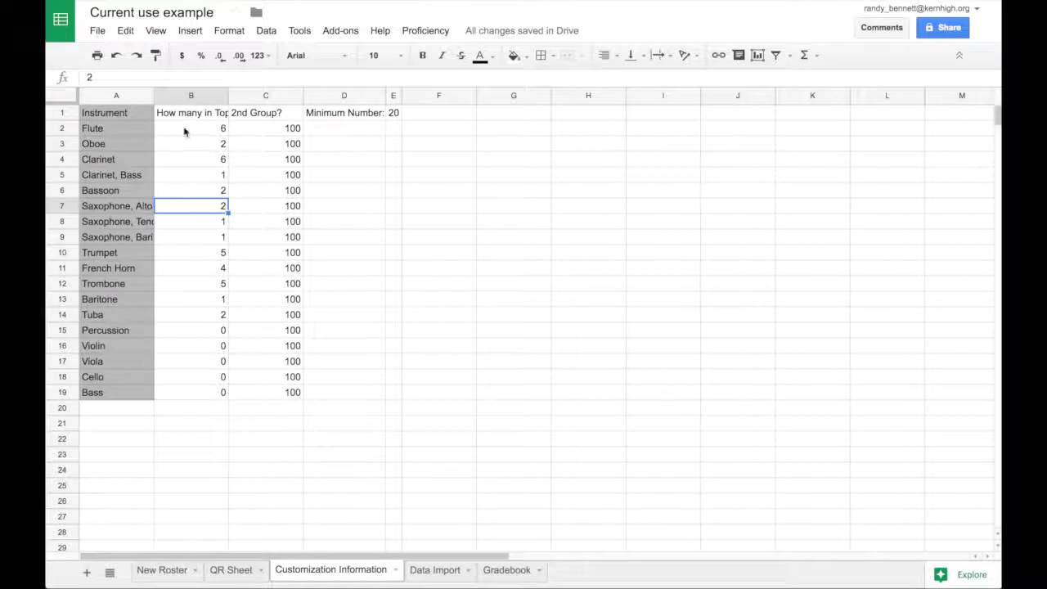
Set the top-group counts for Flute and Clarinet to 5 each.
left_click(185, 130)
type("5")
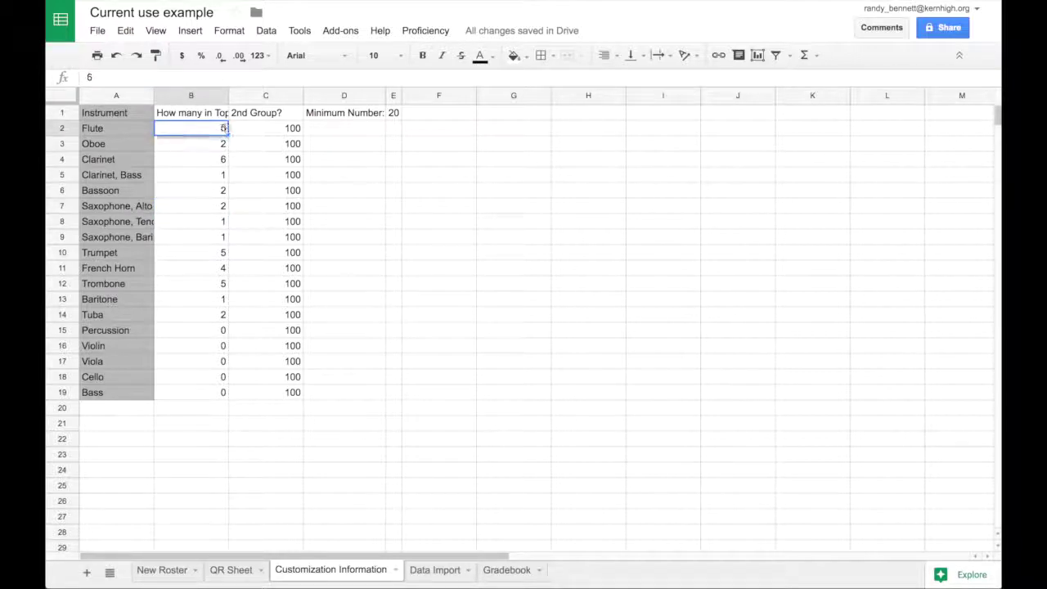
key("Return")
key("Down")
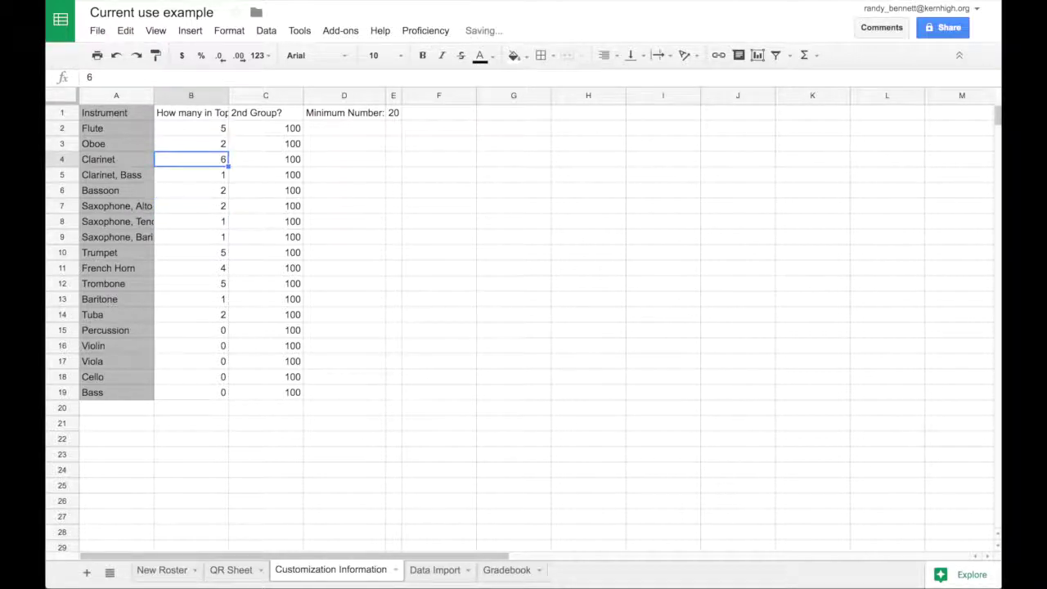
key("Down")
key("Up")
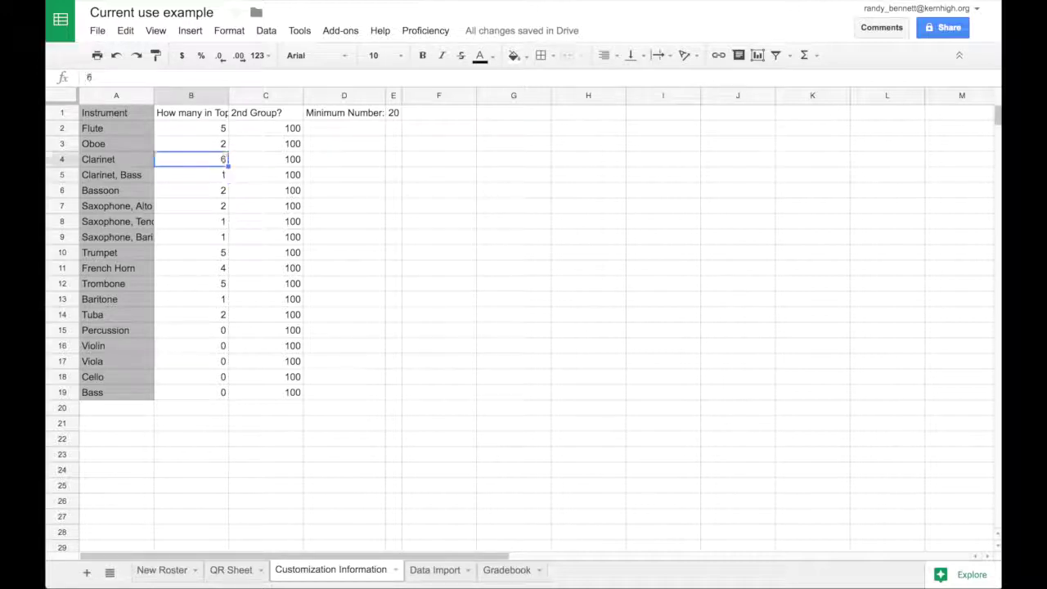
type("5")
key("Return")
Set the top-group count for Alto Saxophone to 3.
key("Down")
key("Down")
key("Down")
key("Down")
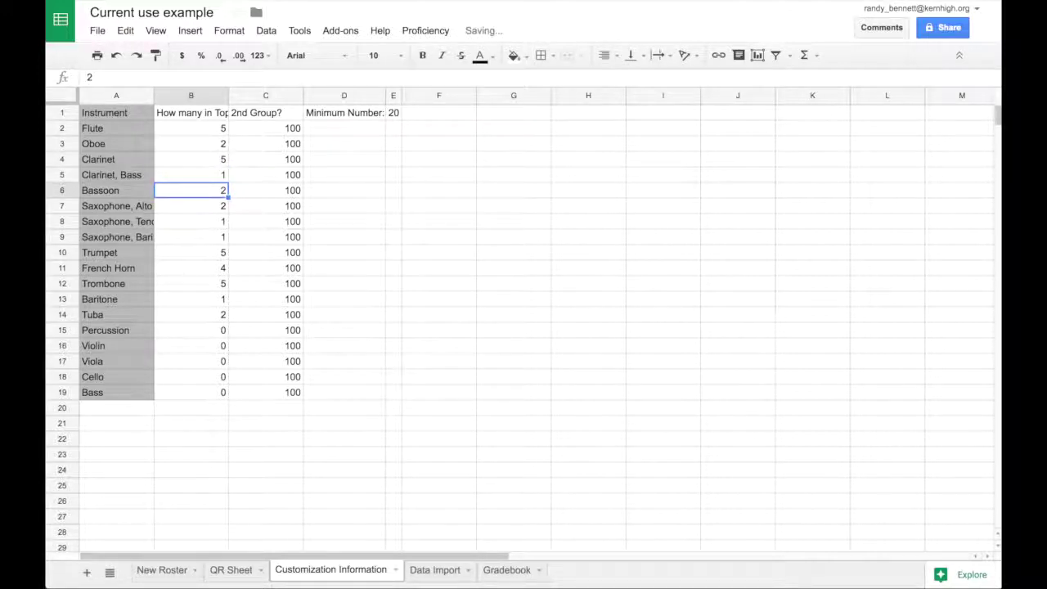
key("Down")
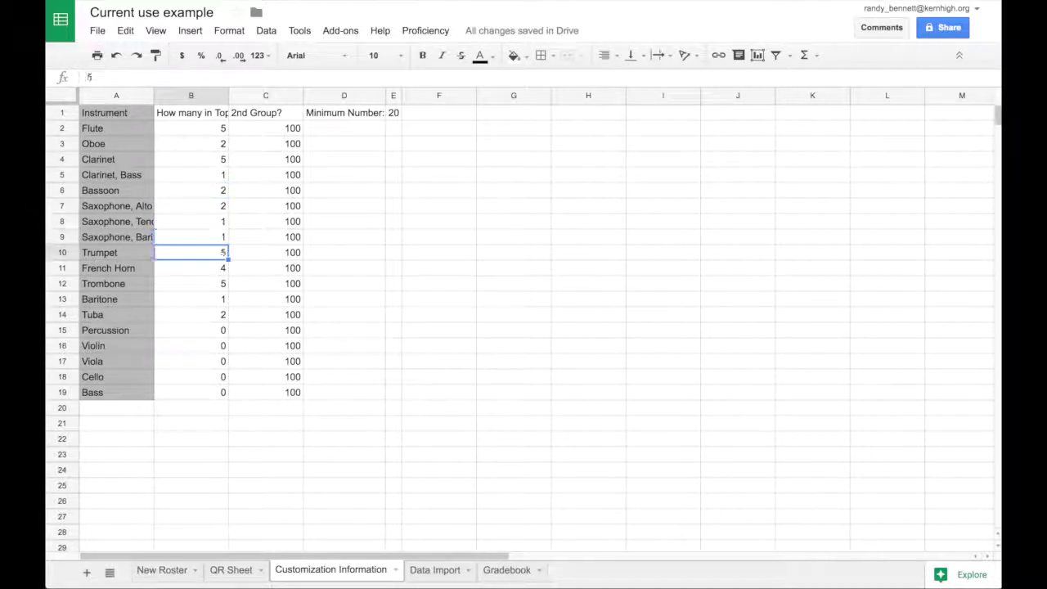
key("Up")
key("Up")
key("Up")
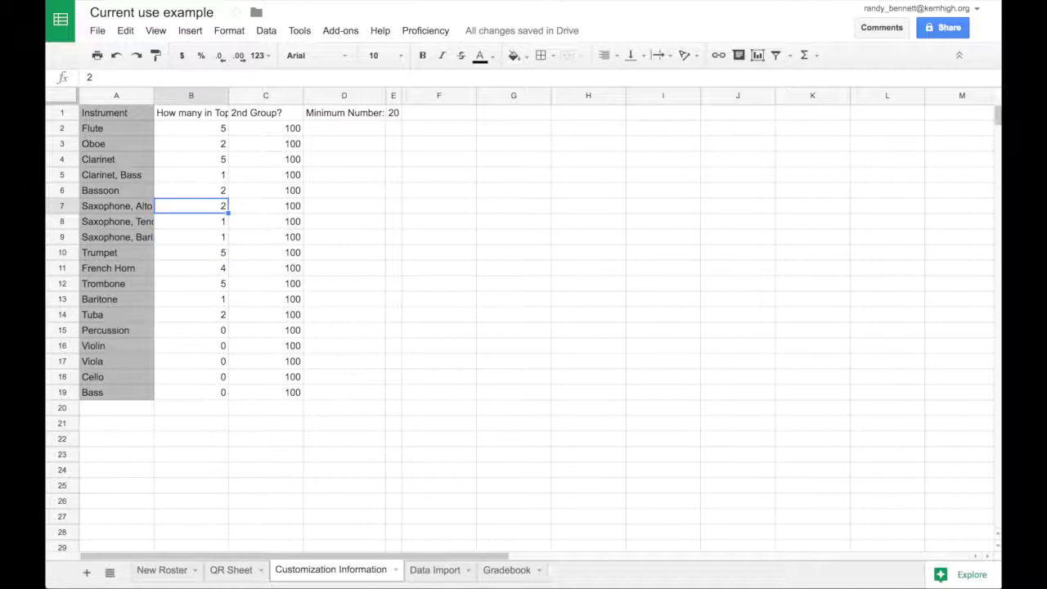
type("3")
key("Return")
Check the top-group counts of the instruments below Alto Saxophone, down to Percussion.
key("Down")
key("Down")
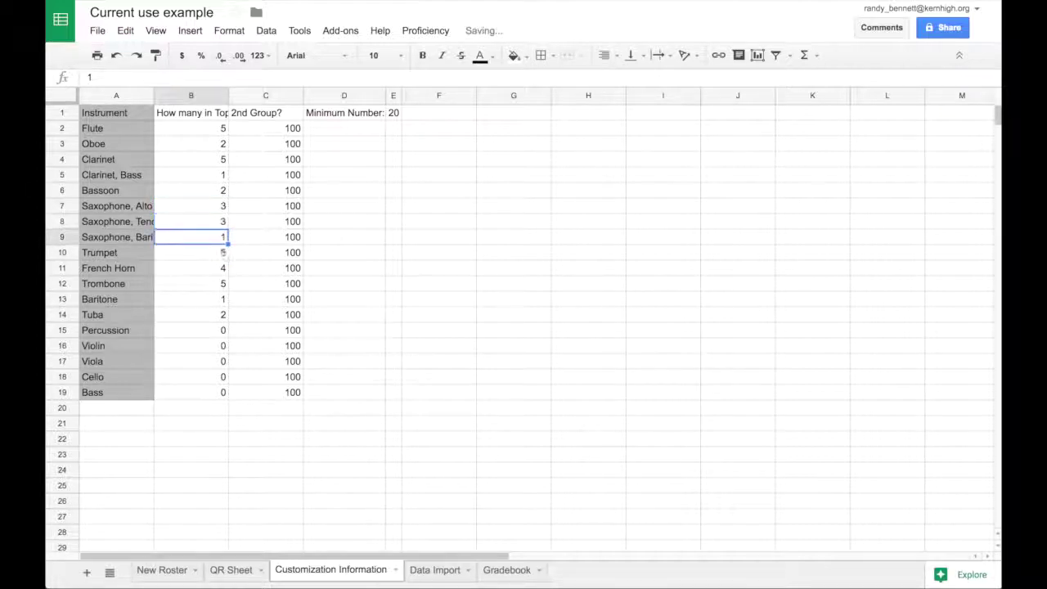
key("Down")
key("Down")
key("Down")
key("Down")
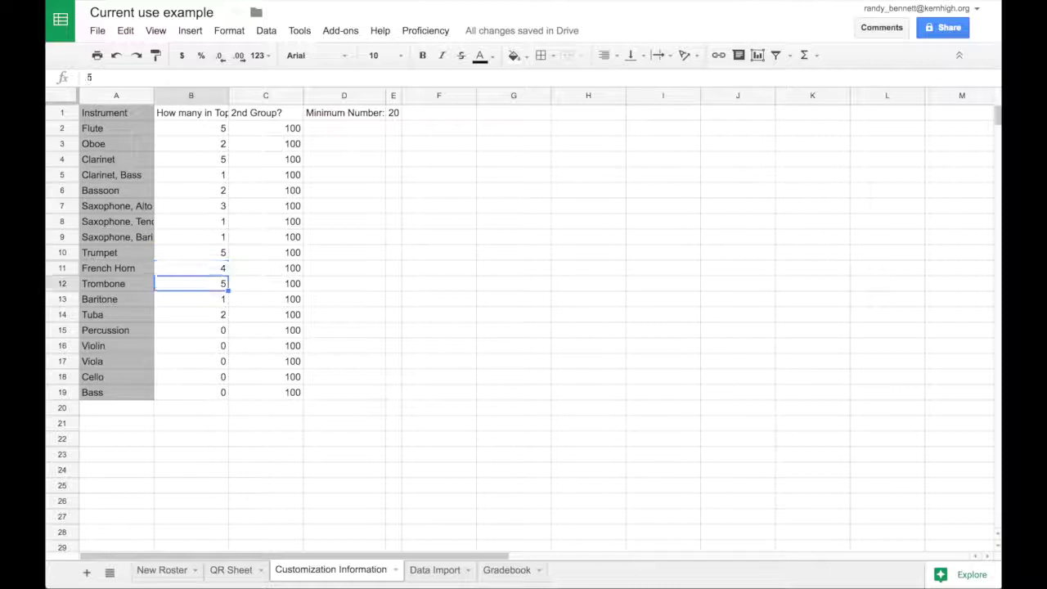
key("Down")
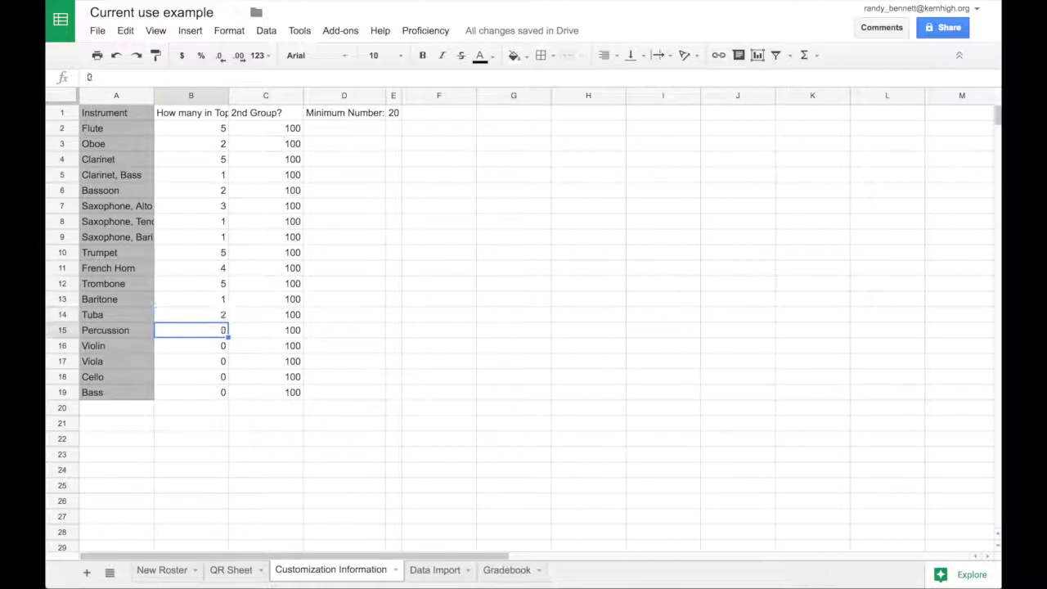
left_click(190, 299)
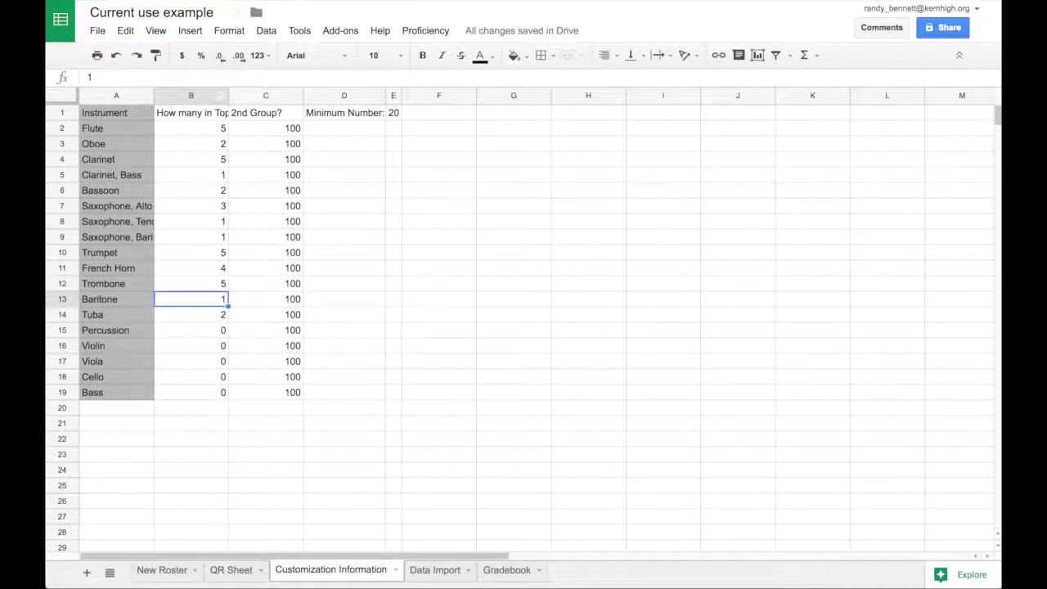
Set the Minimum Number value in cell E1 to 10.
left_click(395, 116)
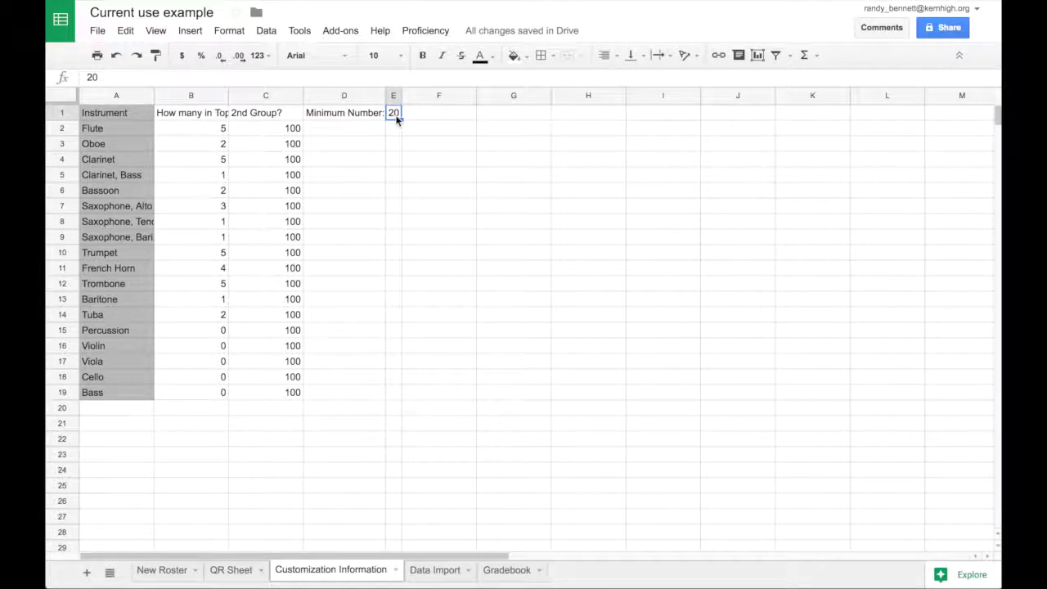
left_click(175, 117)
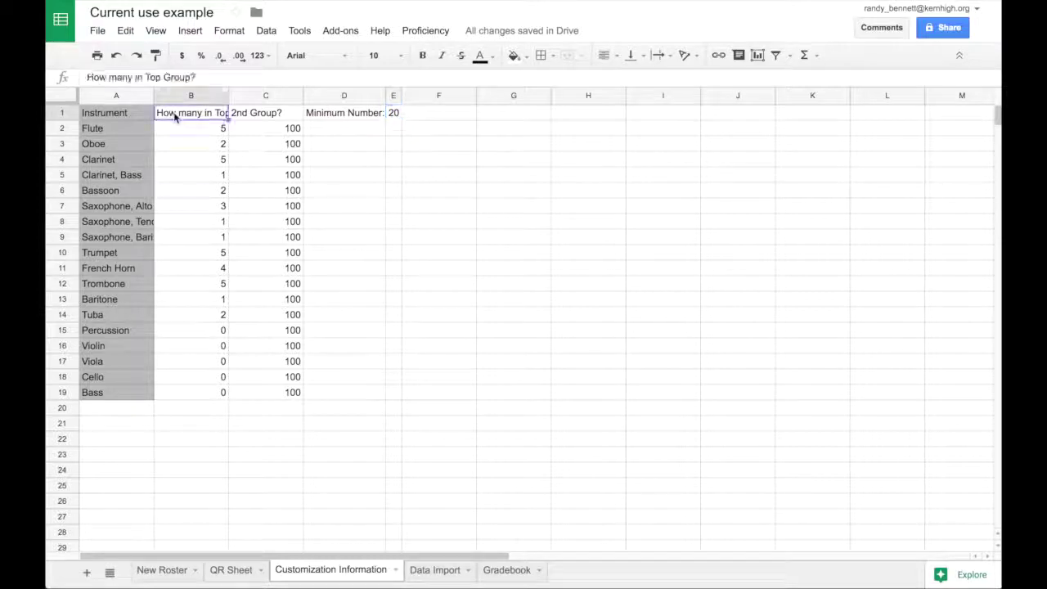
left_click(394, 114)
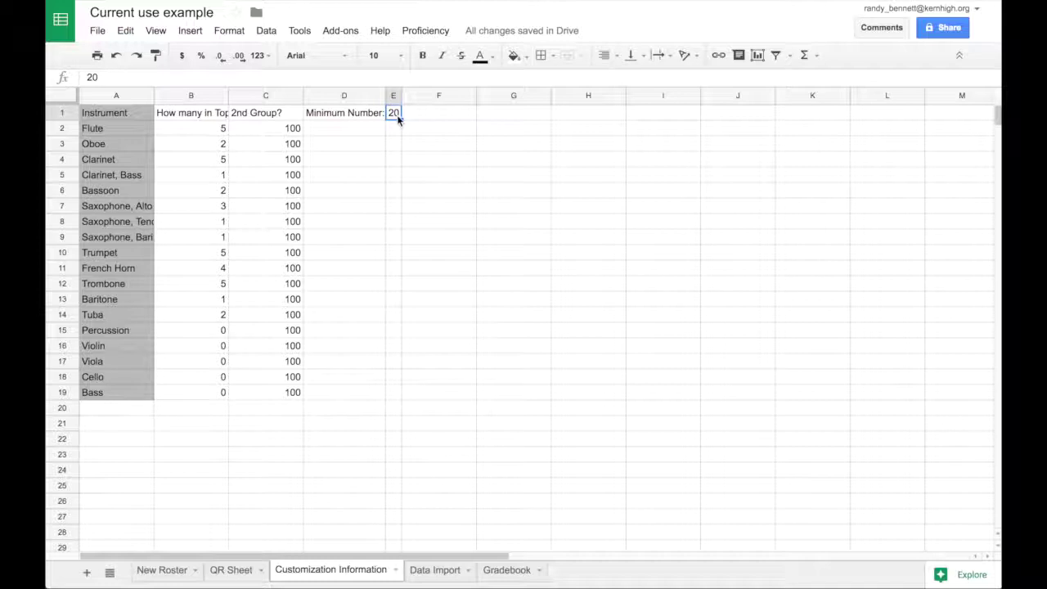
type("10")
key("Return")
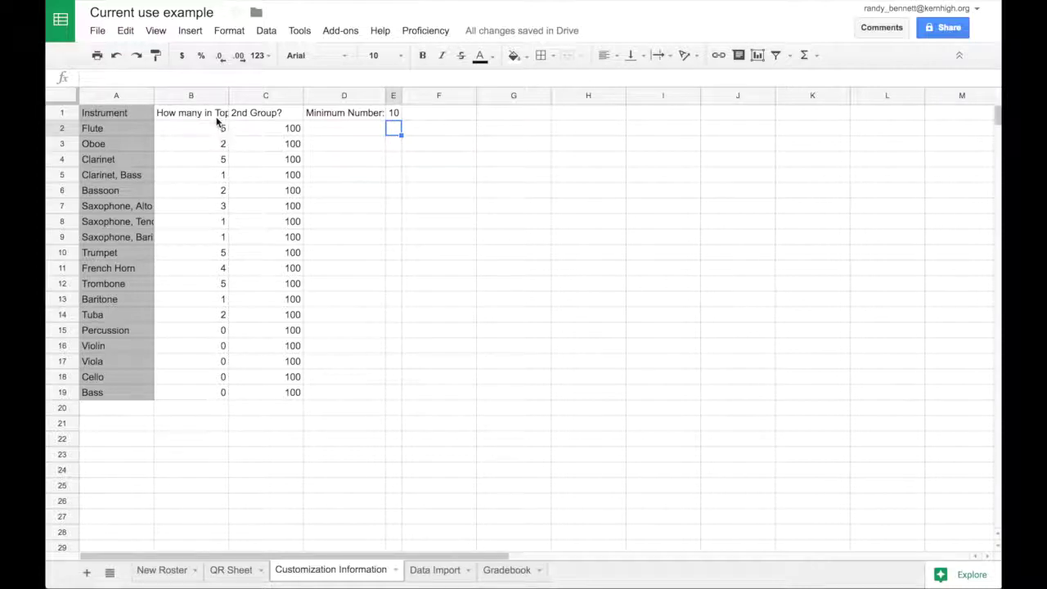
Run the Seat Your Ensemble By Score script and confirm that the instrument section numbers are entered.
left_click(424, 31)
mouse_move(498, 84)
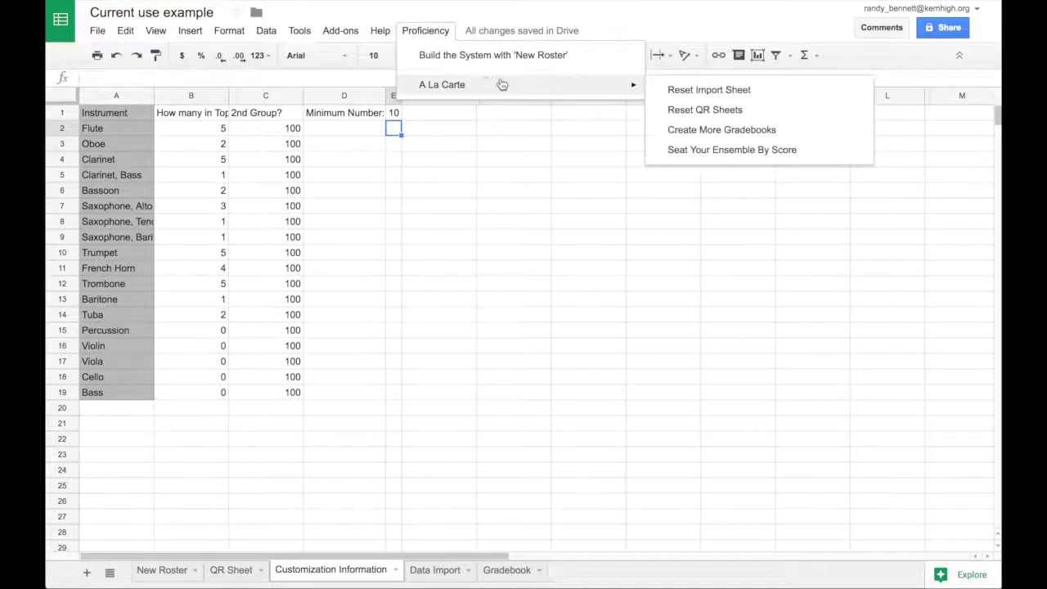
left_click(690, 151)
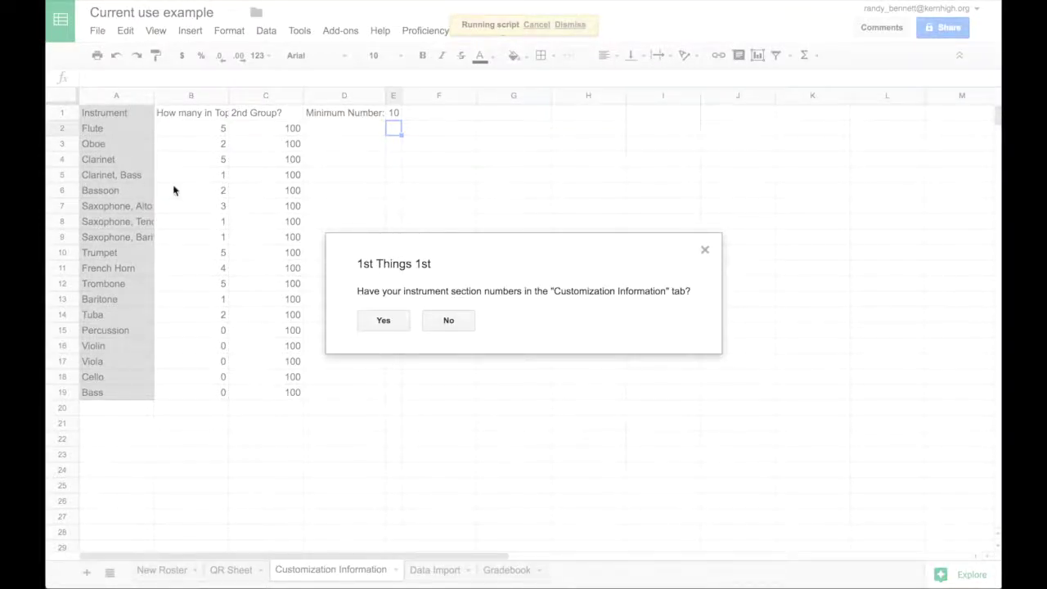
left_click(389, 320)
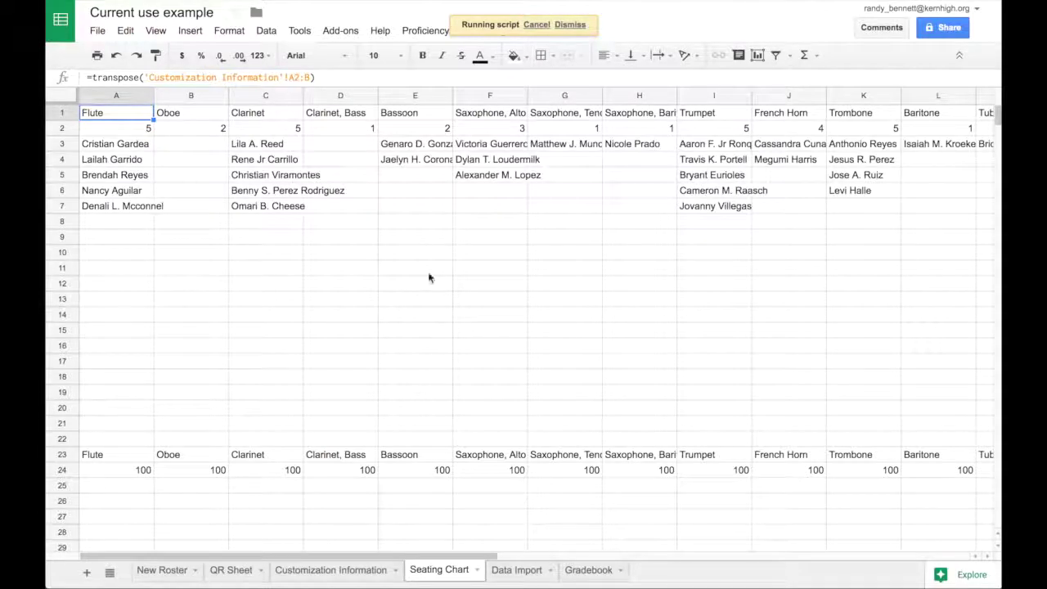
Examine the Flute column of the generated seating chart, from its count down to the last seated student.
left_click(132, 148)
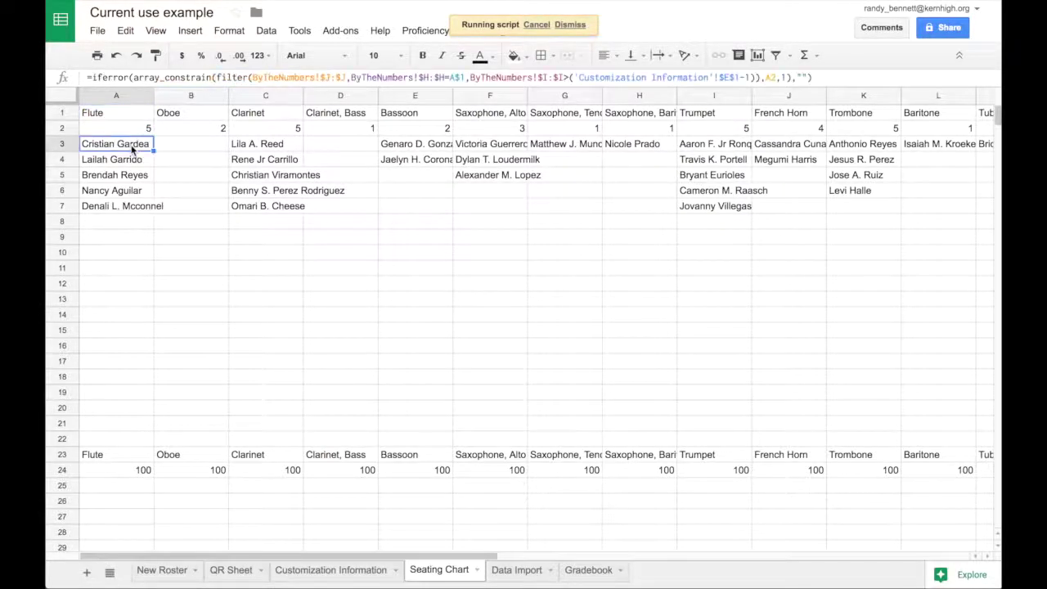
key("Up")
key("Up")
key("Down")
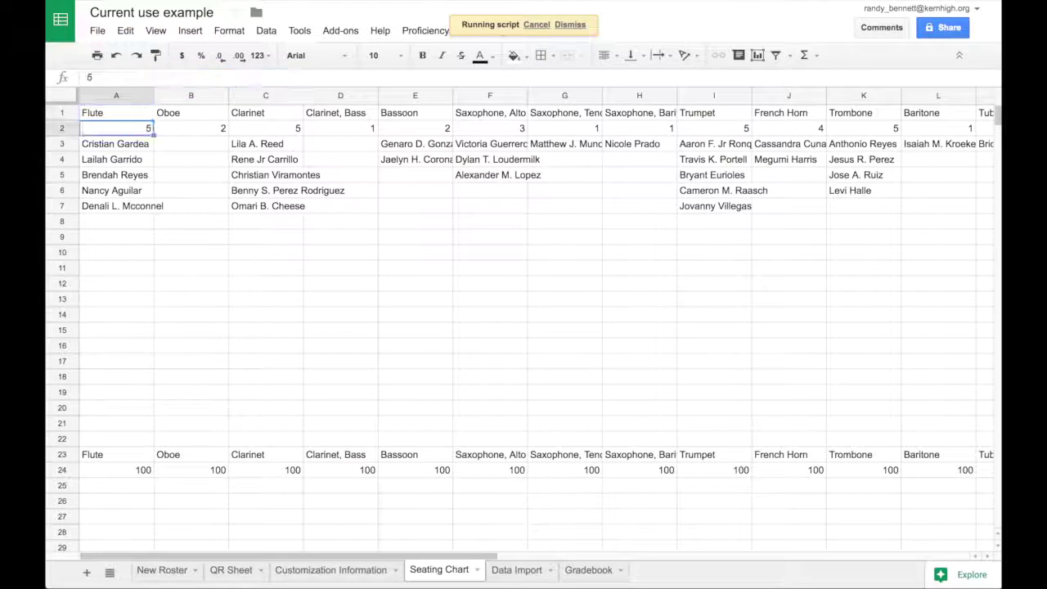
key("Down")
key("Down")
key("Down")
key("Down")
key("Down")
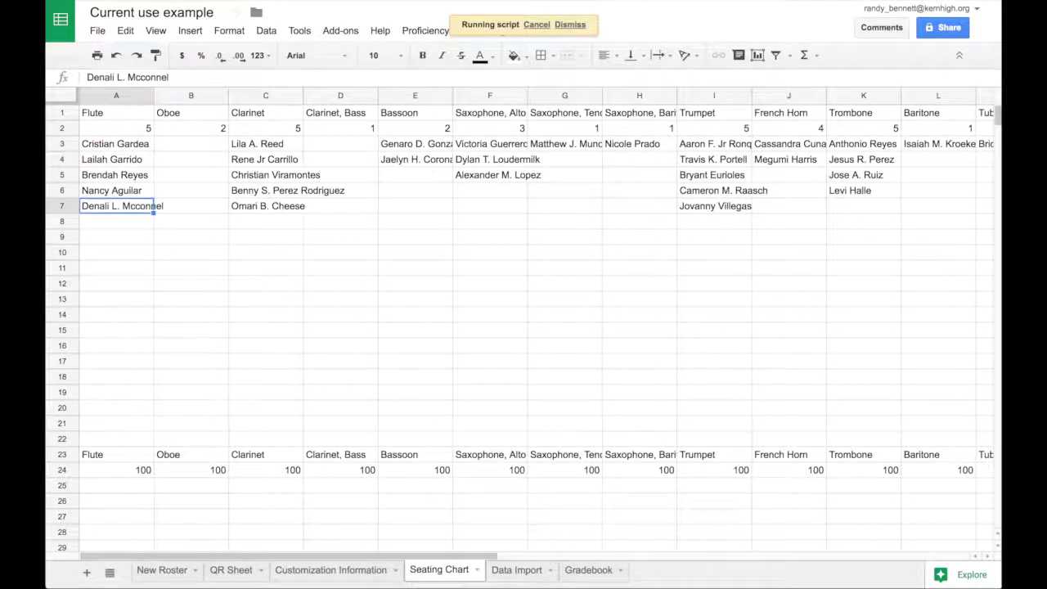
Examine the students seated in the Clarinet column of the top group.
key("Right")
key("Right")
key("Right")
key("Left")
key("Up")
key("Up")
key("Up")
key("Up")
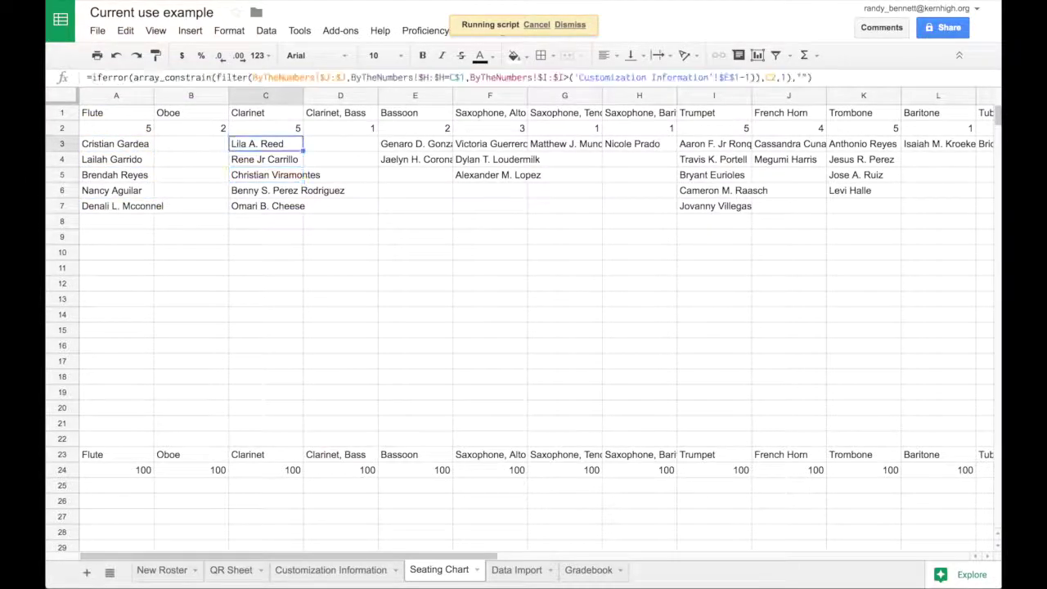
key("Down")
key("Down")
key("Down")
key("Down")
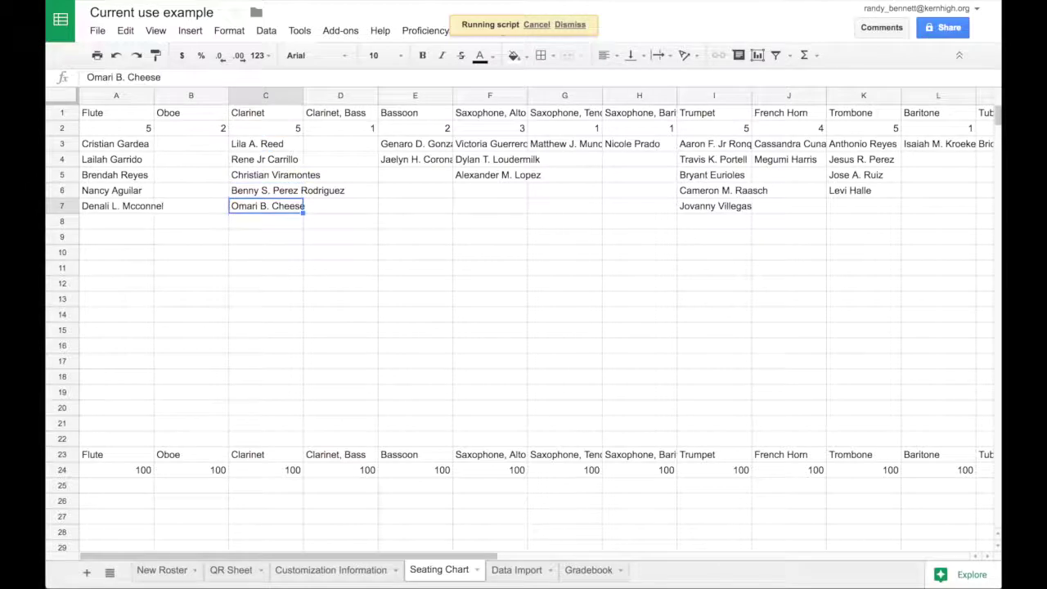
Examine the seats assigned in the Bassoon, Alto Saxophone and Bass Clarinet columns.
key("Up")
key("Right")
key("Right")
key("Up")
key("Up")
key("Up")
key("Right")
key("Down")
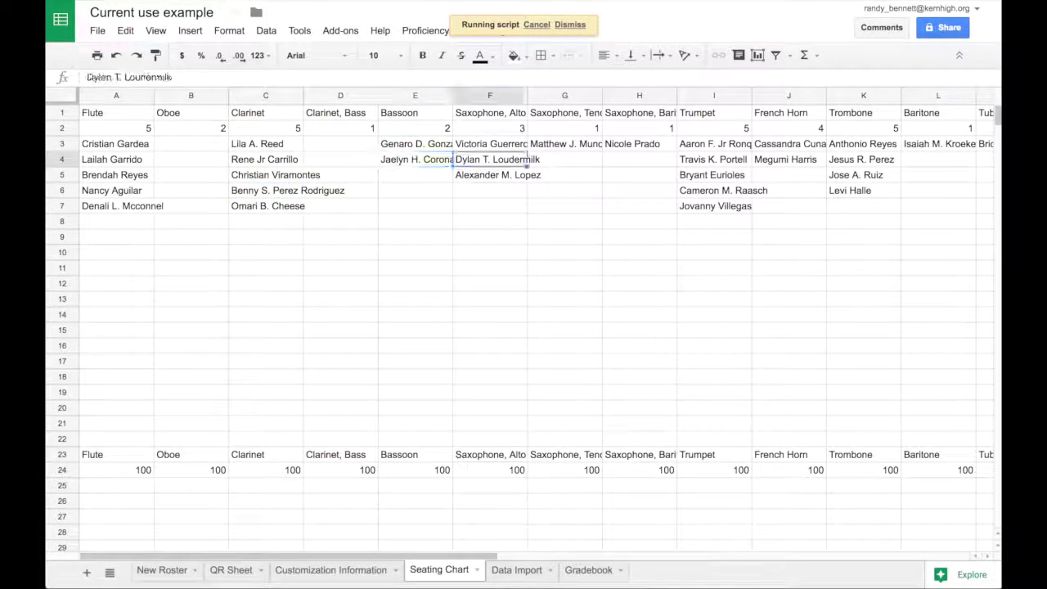
key("Up")
key("Down")
key("Down")
key("Left")
key("Left")
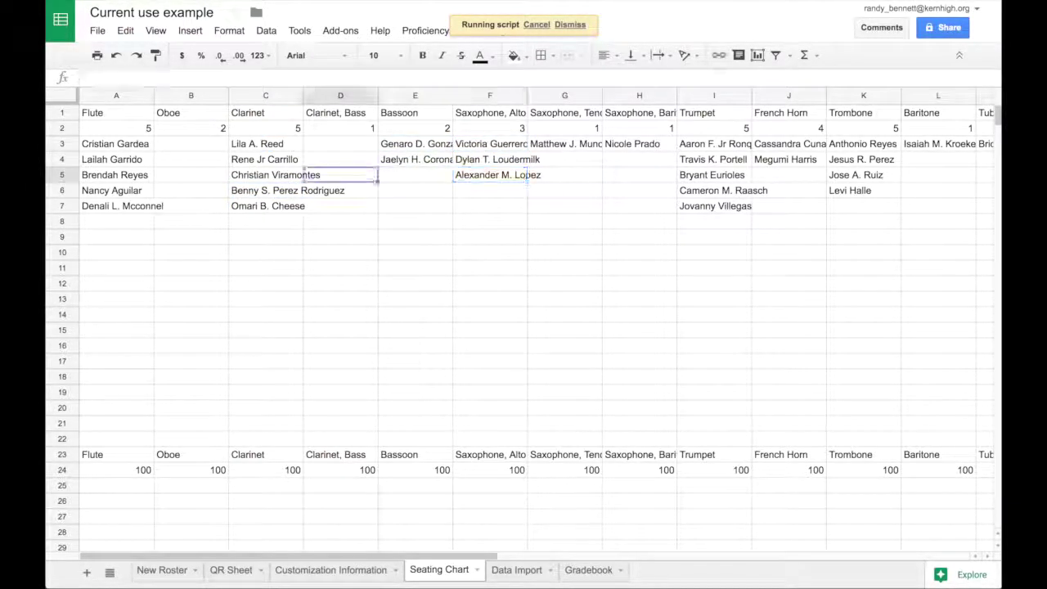
key("Up")
key("Up")
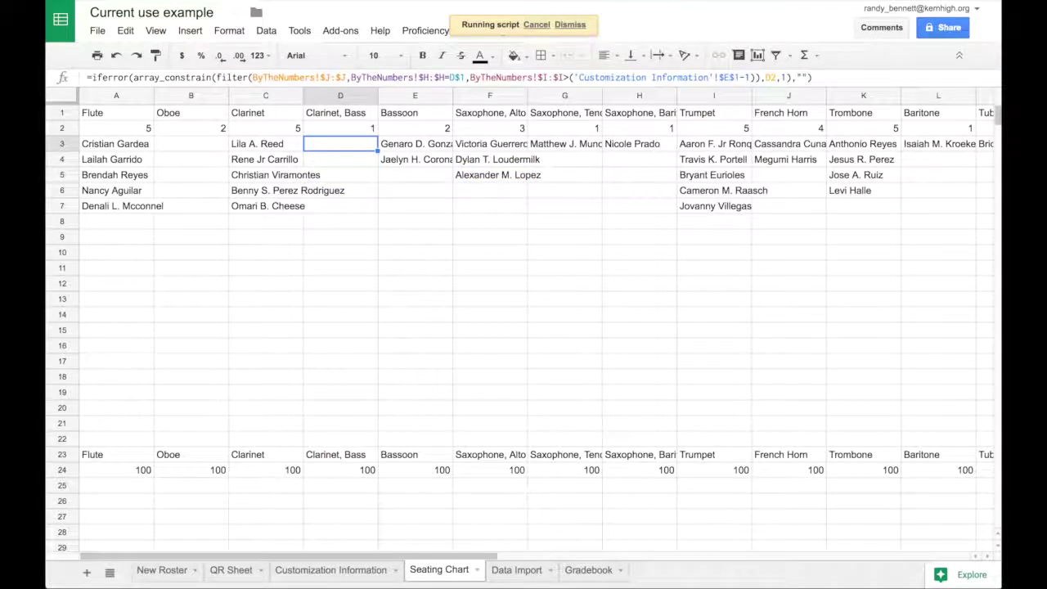
Examine the Oboe count and the first seats in row 3 from Oboe across to Trumpet.
key("Left")
key("Left")
key("Up")
key("Down")
key("Right")
key("Right")
key("Right")
key("Right")
key("Right")
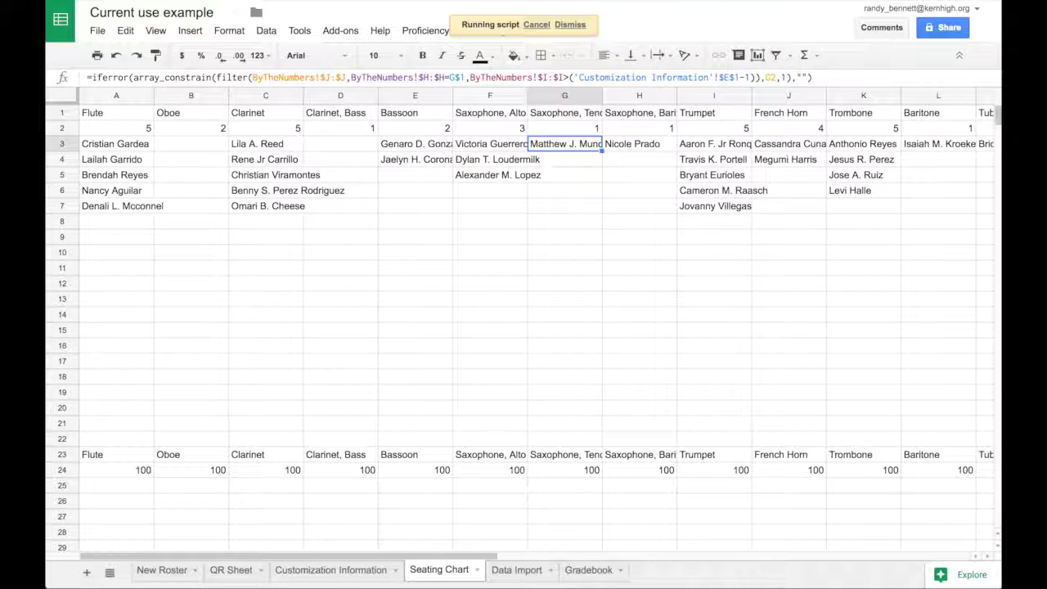
key("Right")
key("Right")
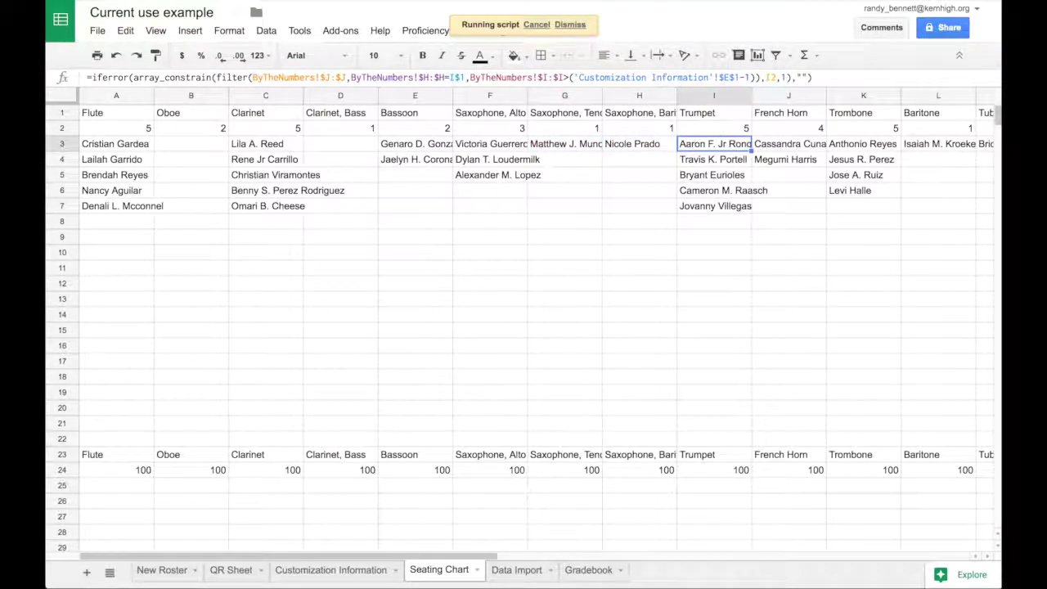
Examine the full Trumpet section and the first seats of the remaining brass columns through Tuba.
key("Down")
key("Down")
key("Down")
key("Down")
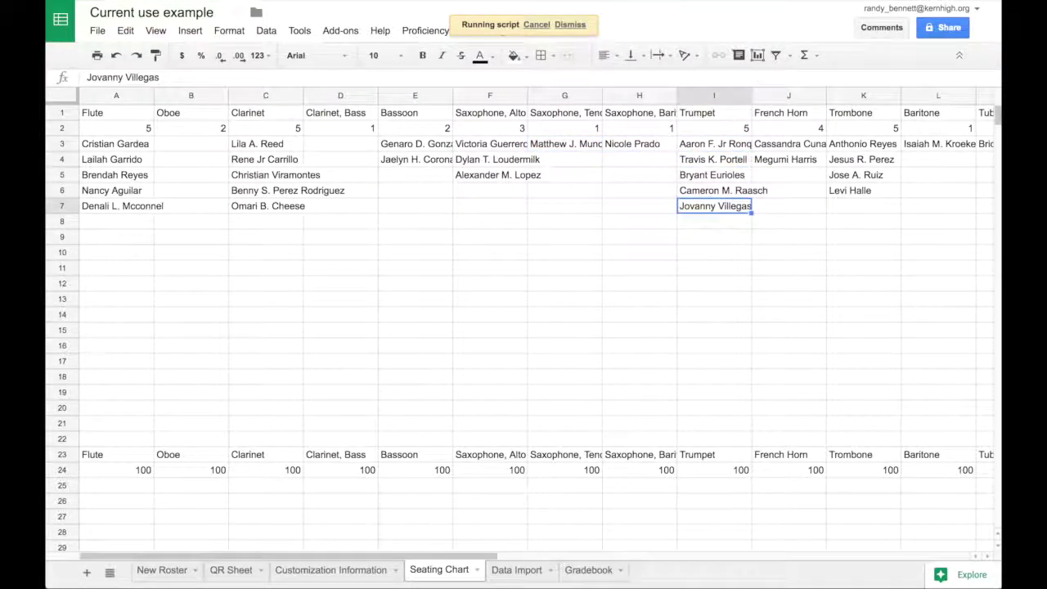
key("Up")
key("Up")
key("Up")
key("Up")
key("Right")
key("Right")
key("Right")
key("Right")
key("Right")
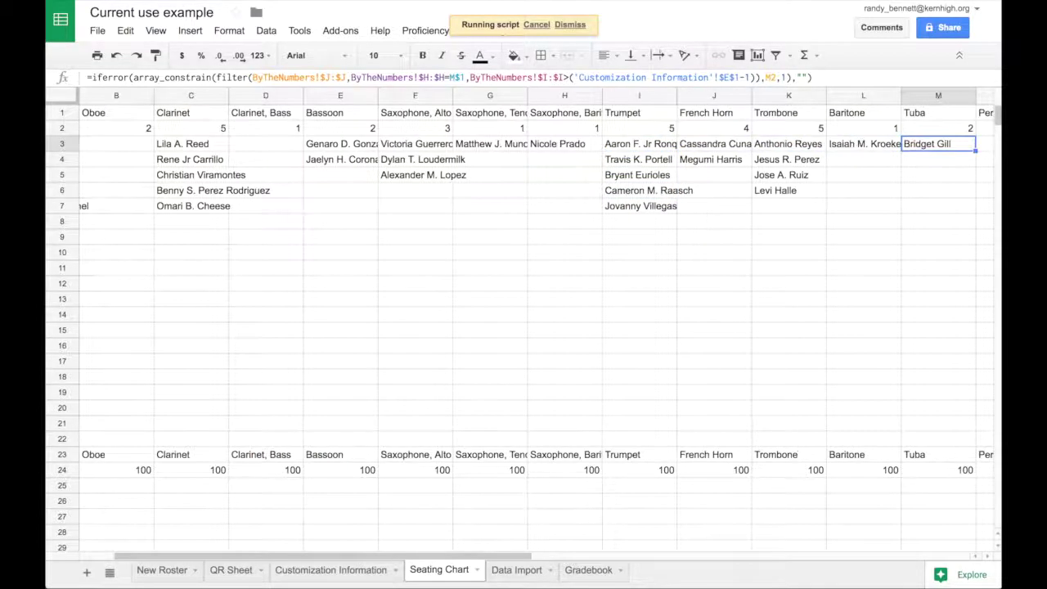
Examine the row 3 results for the Tuba, Percussion and string columns through Bass.
key("Left")
key("Right")
key("Right")
key("Right")
key("Right")
key("Right")
key("Right")
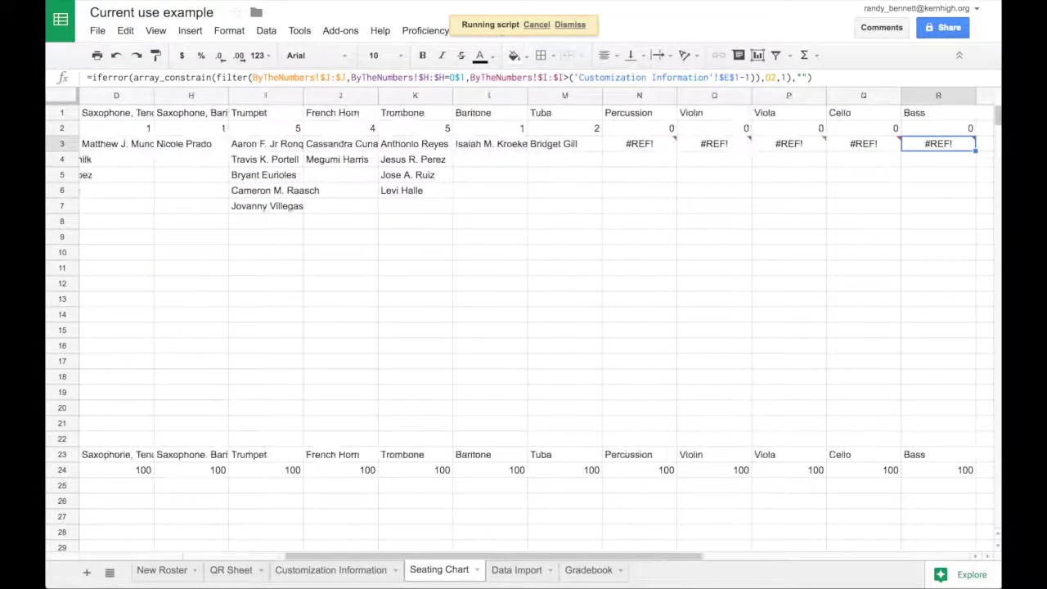
key("Left")
key("Left")
key("Left")
key("Left")
key("Left")
key("Left")
key("Right")
key("Right")
key("Right")
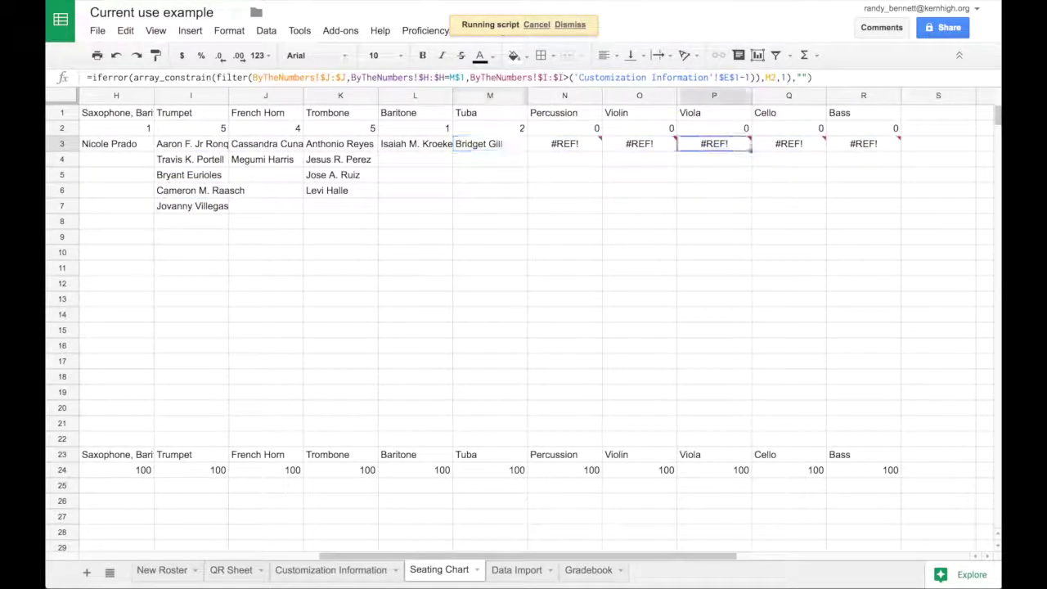
key("Left")
key("Left")
key("Right")
key("Right")
key("Right")
key("Right")
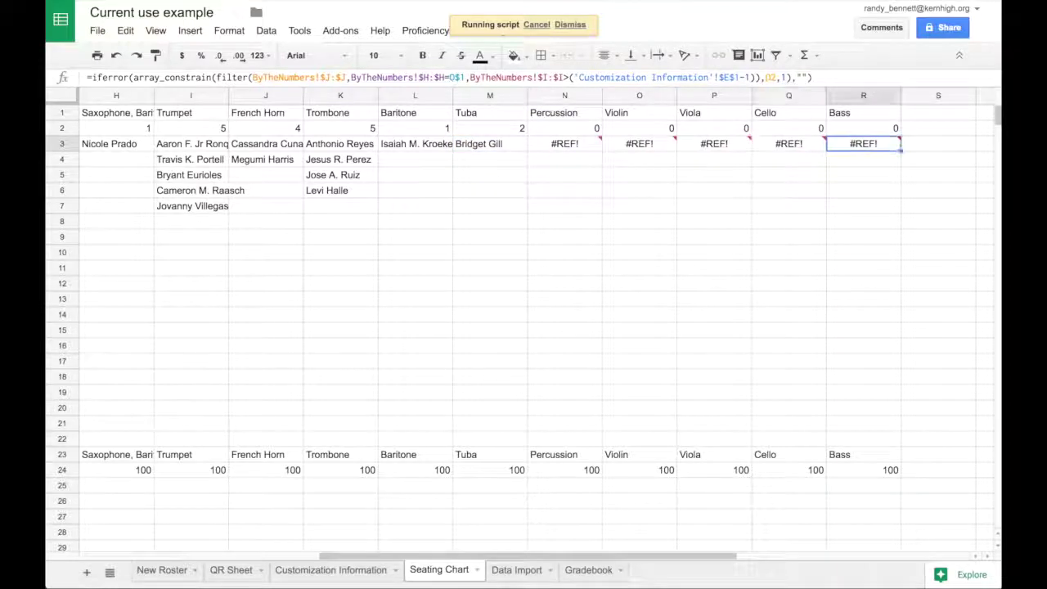
Return to the Flute column and examine the second-group seating area from row 25 down to row 35.
key("Left")
key("Left")
key("Left")
key("Left")
key("Left")
key("Left")
key("Left")
key("Left")
key("Left")
key("Left")
key("Left")
key("Left")
key("Left")
key("Left")
key("Left")
key("Left")
key("Left")
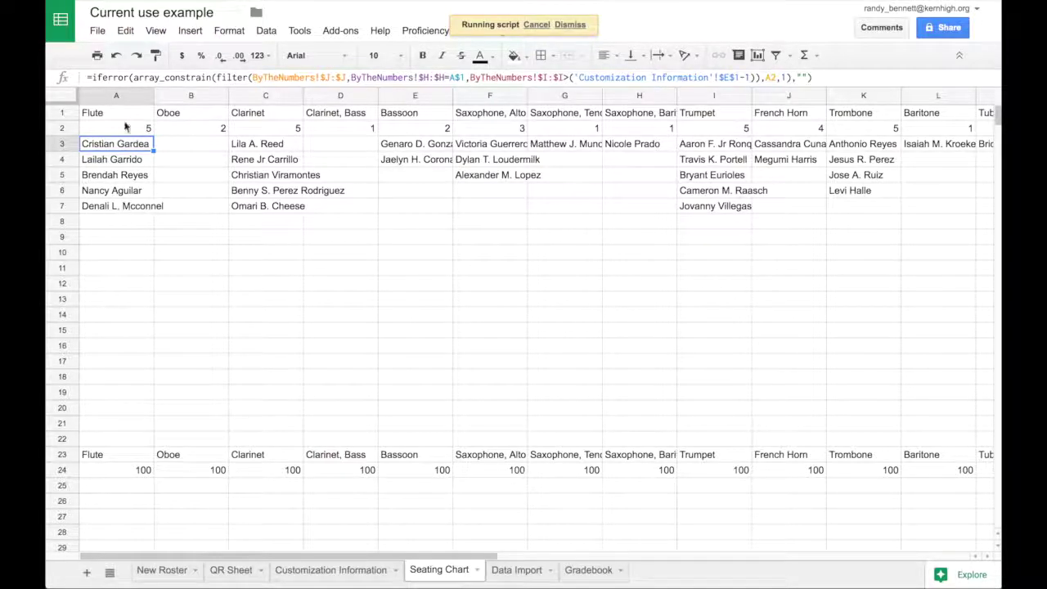
left_click(114, 485)
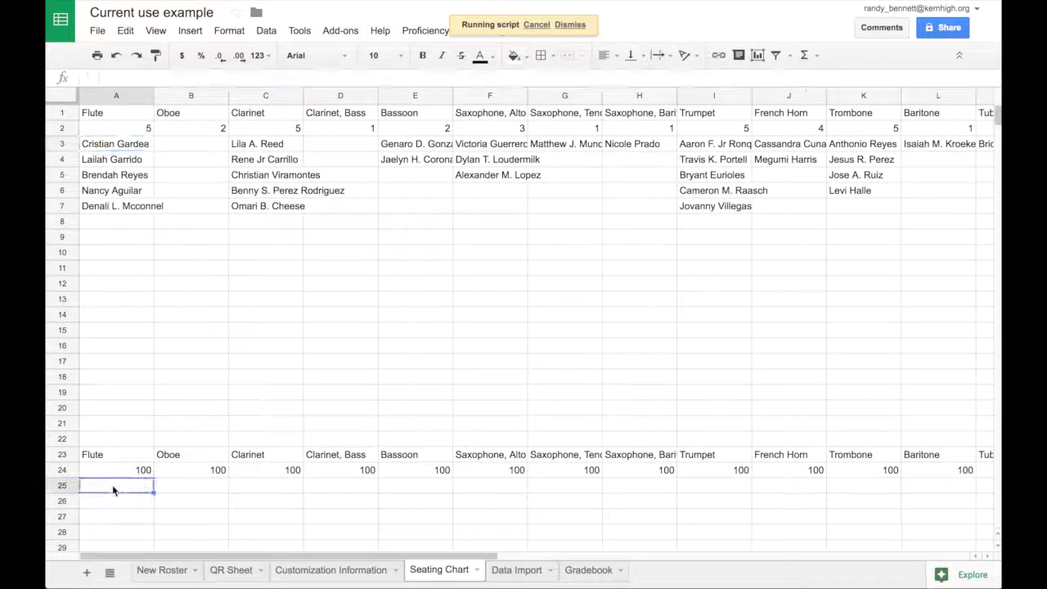
key("Down")
key("Down")
key("Down")
key("Down")
key("Down")
key("Down")
key("Down")
key("Down")
key("Down")
key("Down")
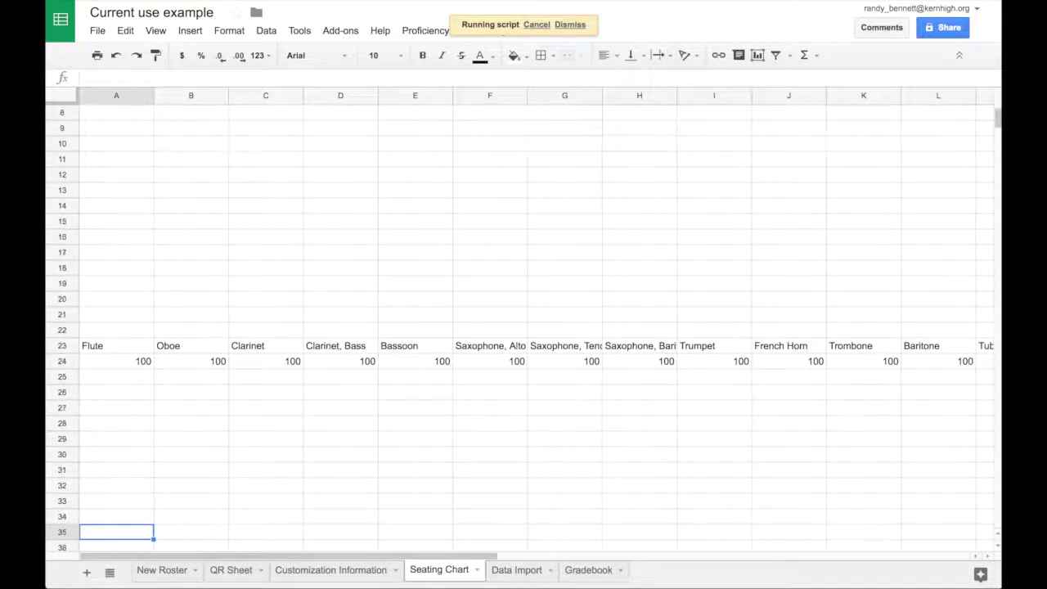
Return to the top of the Flute column and examine the first-group seating in rows 1 to 7.
key("Up")
key("Up")
key("Up")
key("Up")
key("Up")
key("Up")
key("Up")
key("Up")
key("Up")
key("Up")
key("Up")
key("Up")
key("Up")
key("Up")
key("Up")
key("Up")
key("Up")
key("Up")
key("Up")
key("Up")
key("Up")
key("Up")
key("Up")
key("Up")
key("Up")
key("Up")
key("Up")
key("Up")
key("Up")
key("Up")
key("Up")
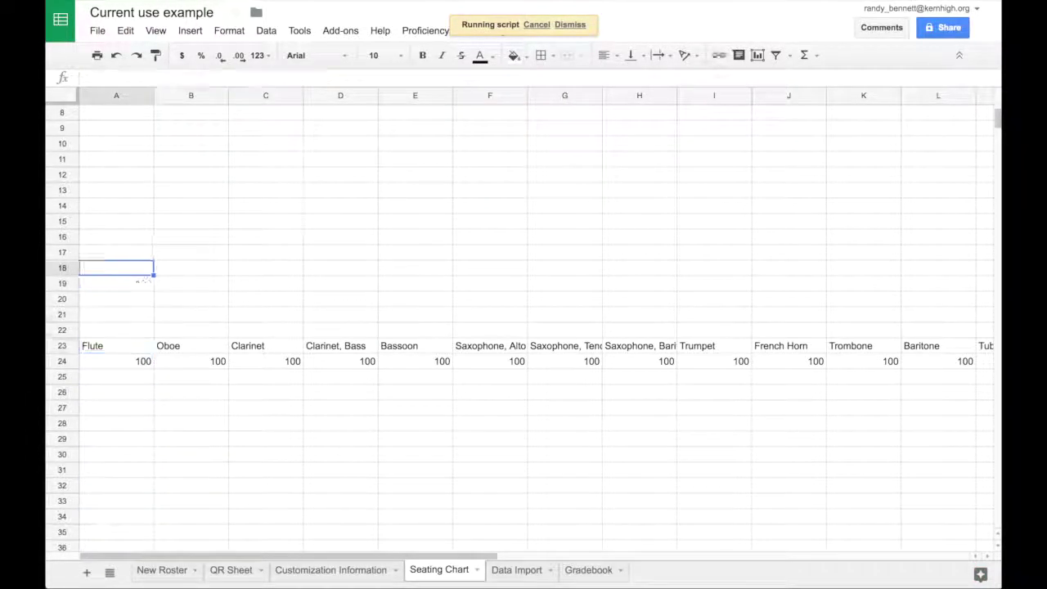
key("Up")
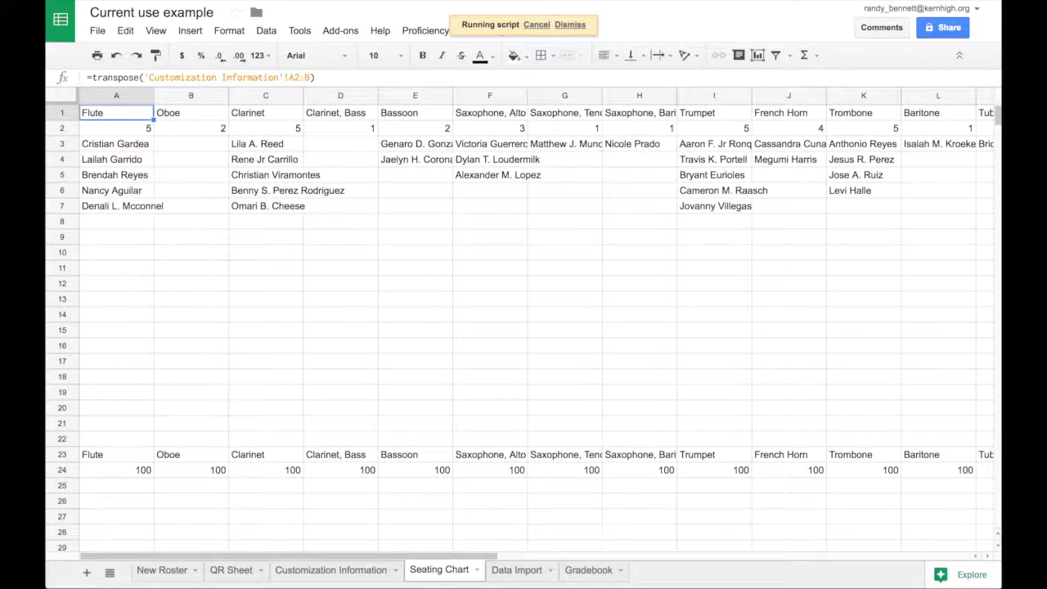
Examine the second-group Flute seats from row 25 down to row 28.
left_click(113, 488)
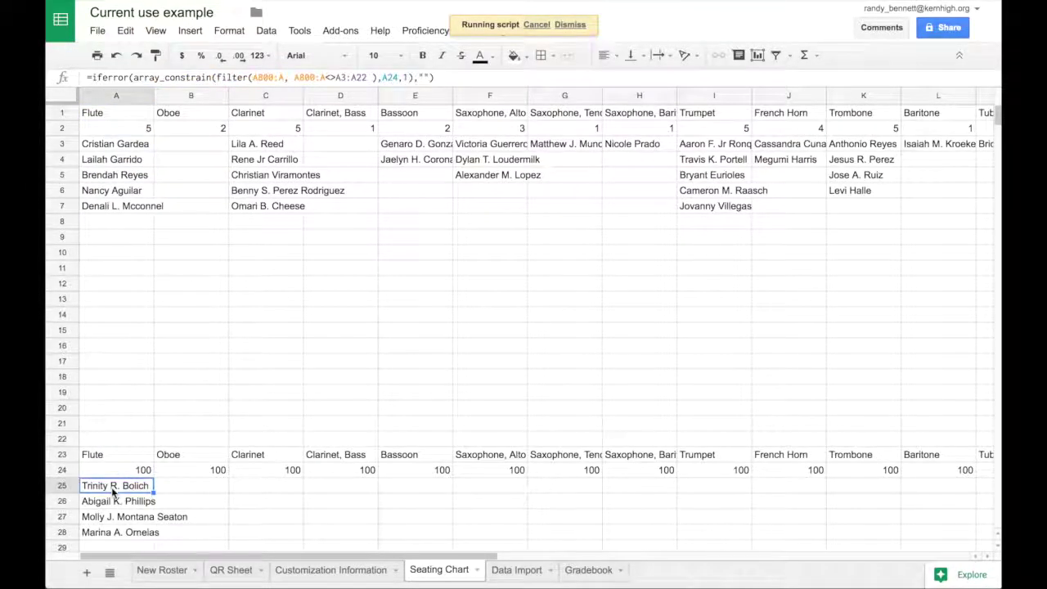
key("Down")
key("Down")
key("Down")
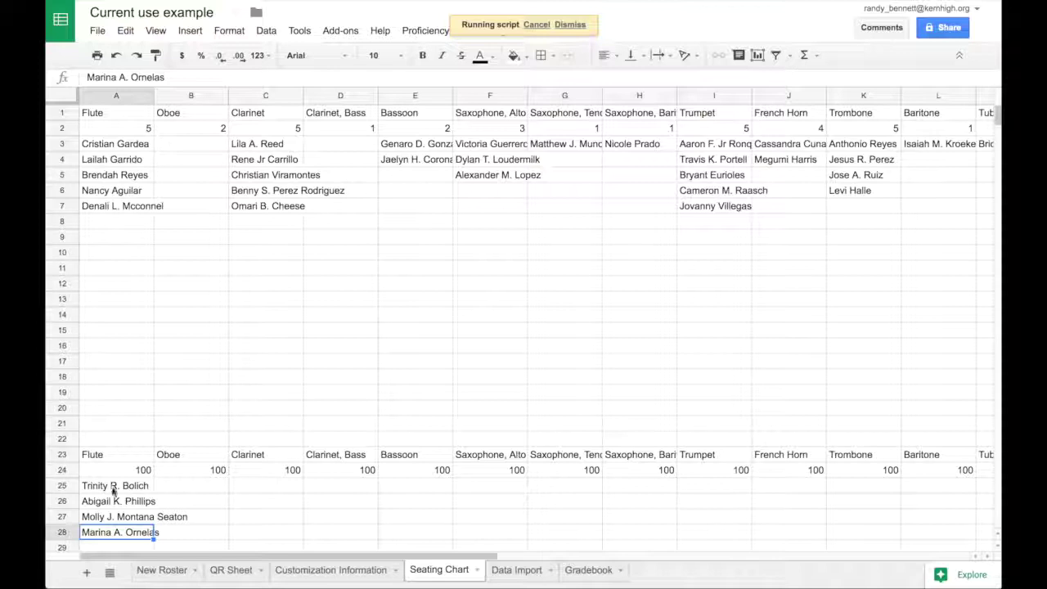
Identify the first-chair Flute student, search Google Drive for that student's surname and open their individual gradebook spreadsheet.
left_click(122, 150)
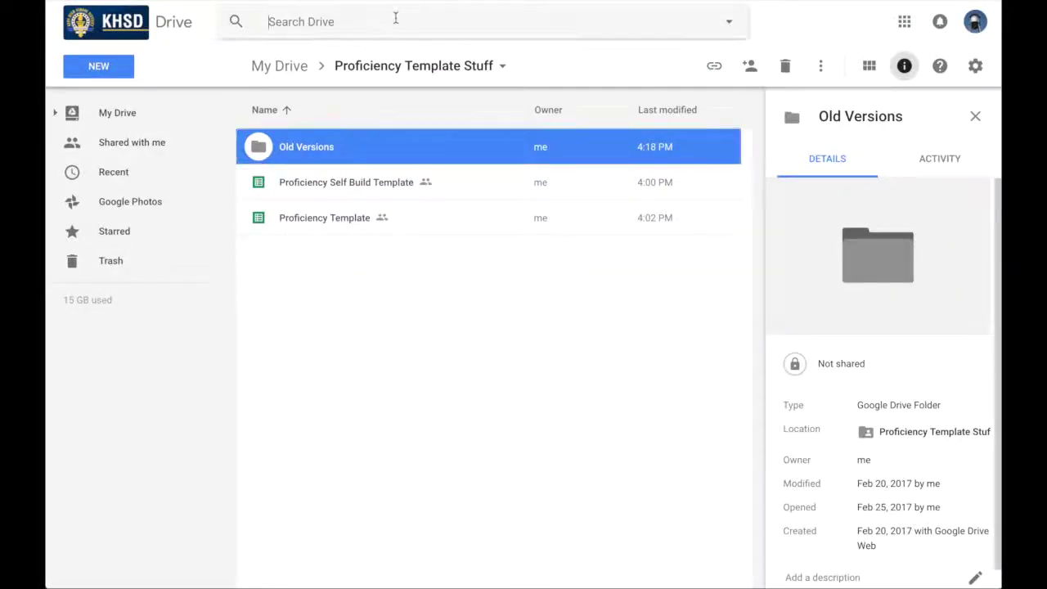
left_click(394, 18)
type("gar")
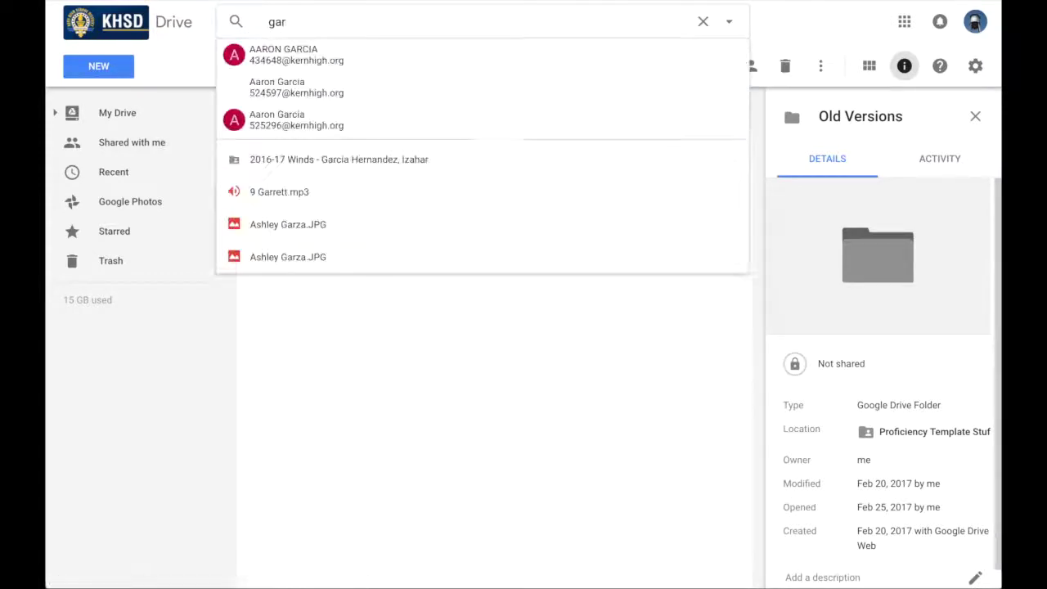
type("dea")
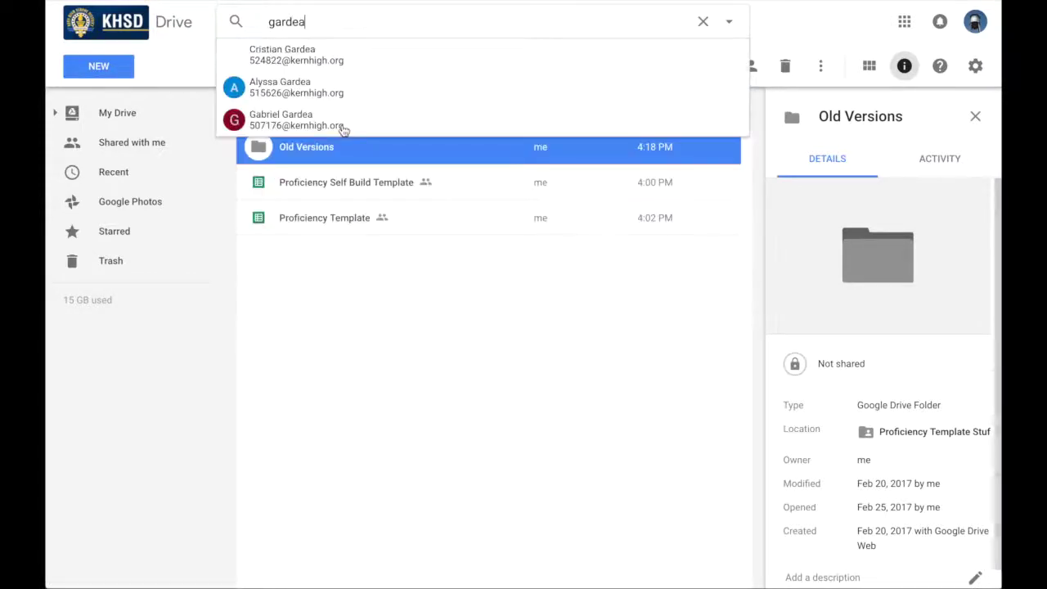
left_click(313, 201)
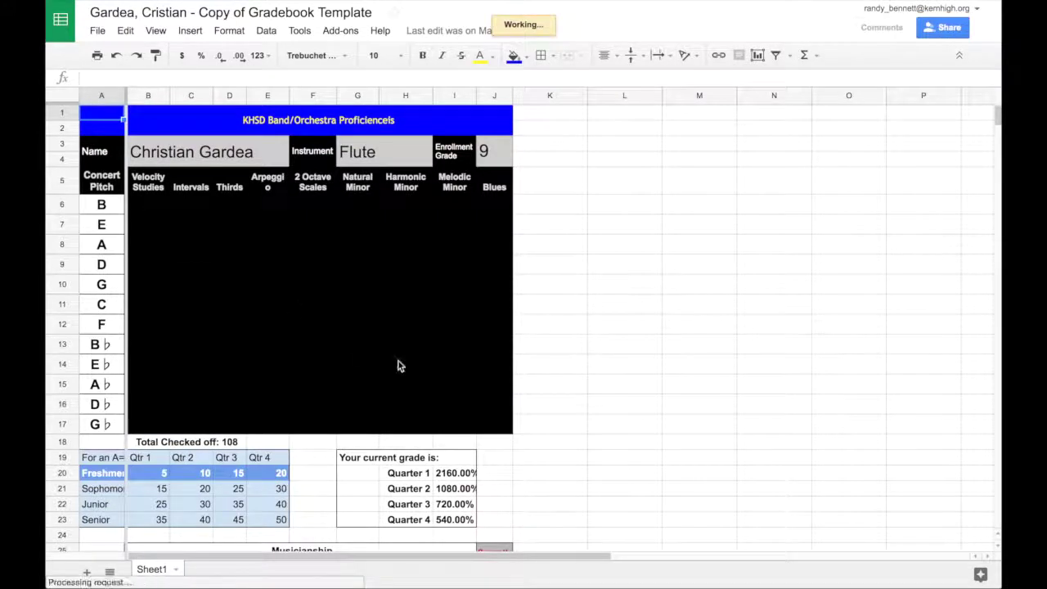
Clear the Velocity Studies mark for concert pitch B in the student's proficiency grid.
left_click(141, 208)
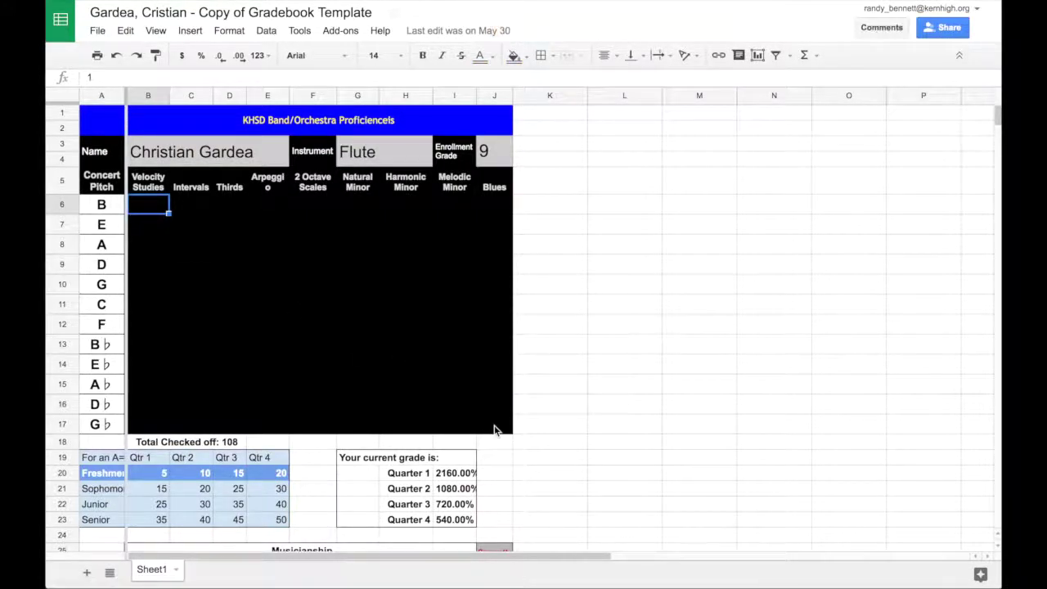
key("Delete")
left_click(148, 224)
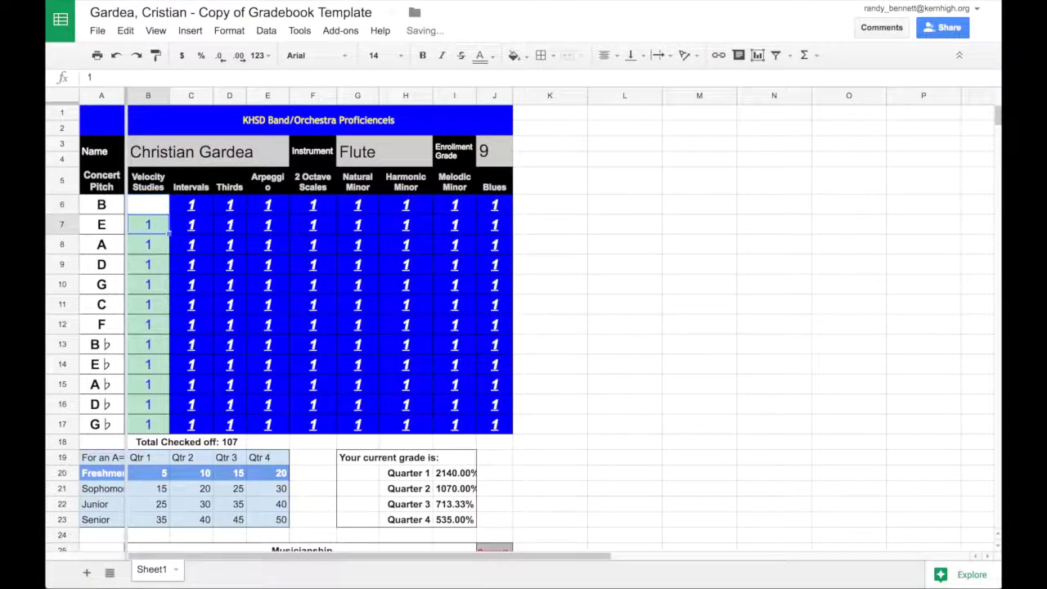
left_click(190, 224)
left_click(229, 224)
key("Left")
key("Left")
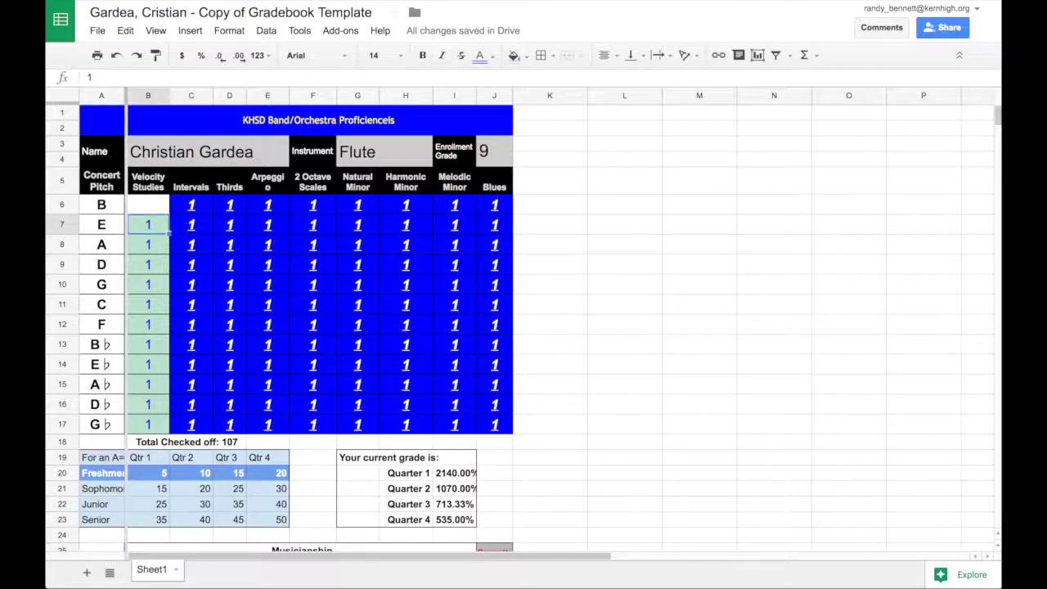
Clear all proficiency marks from Velocity Studies through Blues for concert pitches B through G♭, cells B6:J17.
key("Up")
key("shift+Right")
key("shift+Right")
key("shift+Right")
key("shift+Right")
key("shift+Right")
key("shift+Right")
key("shift+Right")
key("shift+Right")
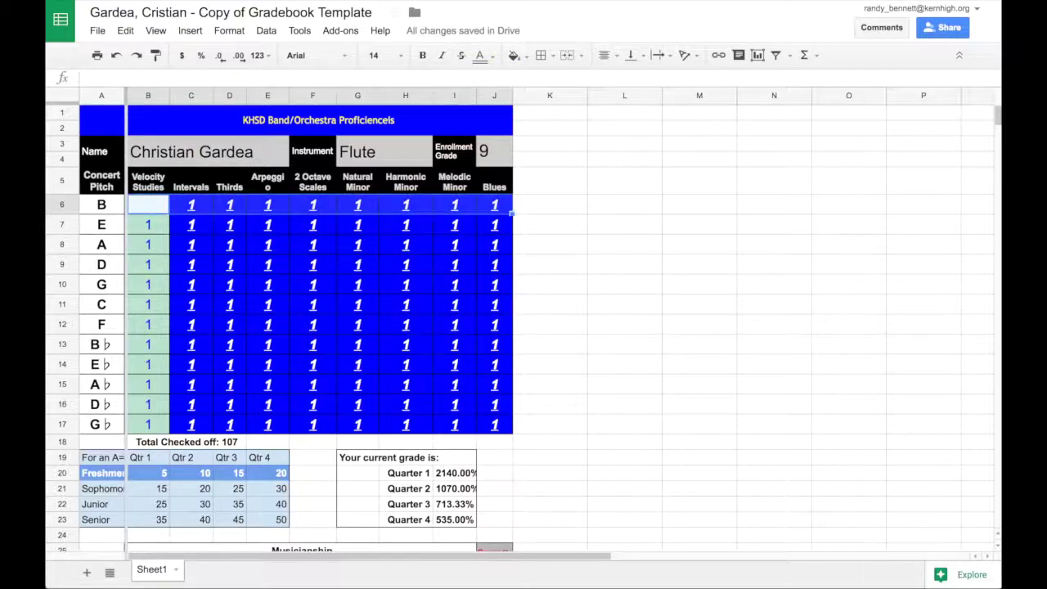
key("shift+Down")
key("shift+Down")
key("shift+Down")
key("shift+Down")
key("shift+Down")
key("shift+Down")
key("shift+Down")
key("shift+Down")
key("shift+Down")
key("shift+Down")
key("shift+Down")
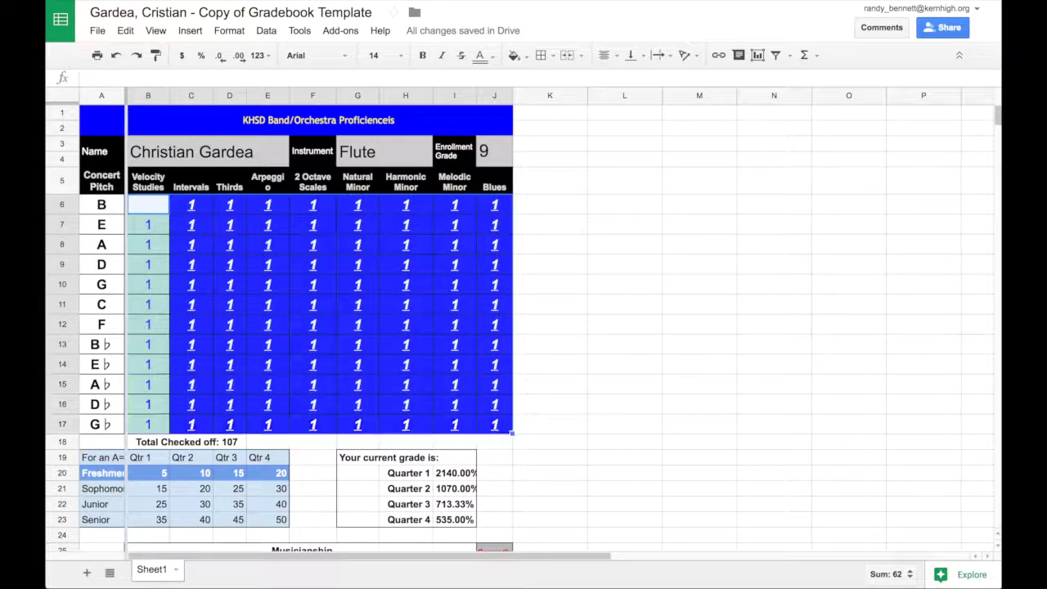
key("Delete")
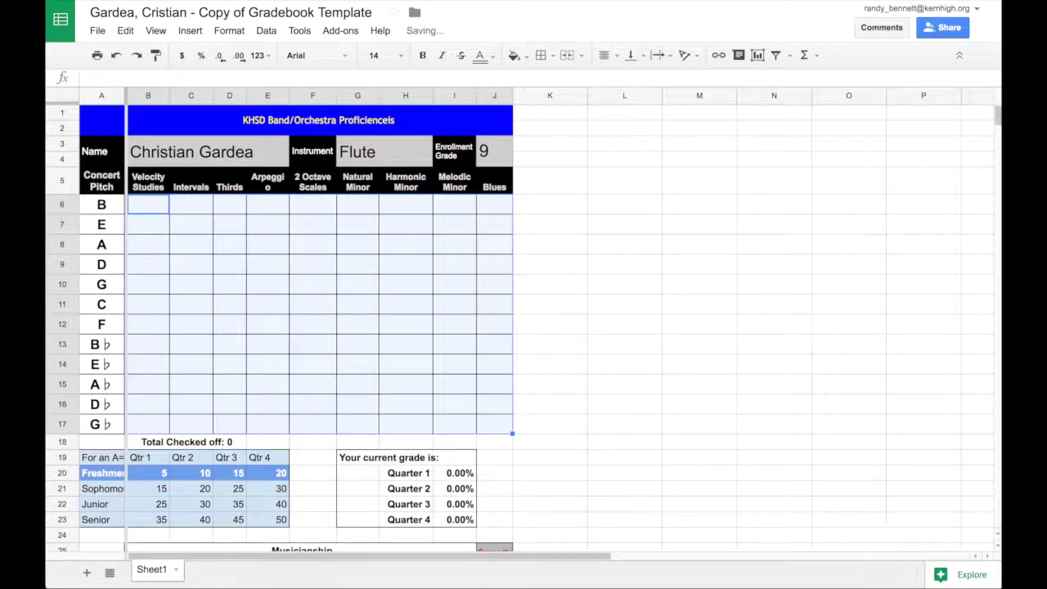
left_click(145, 219)
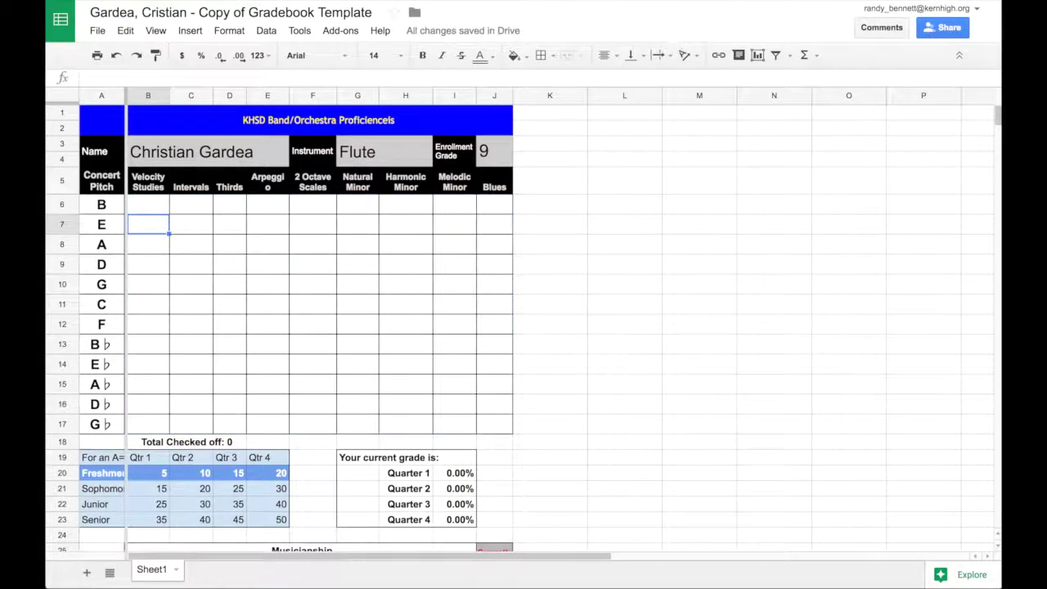